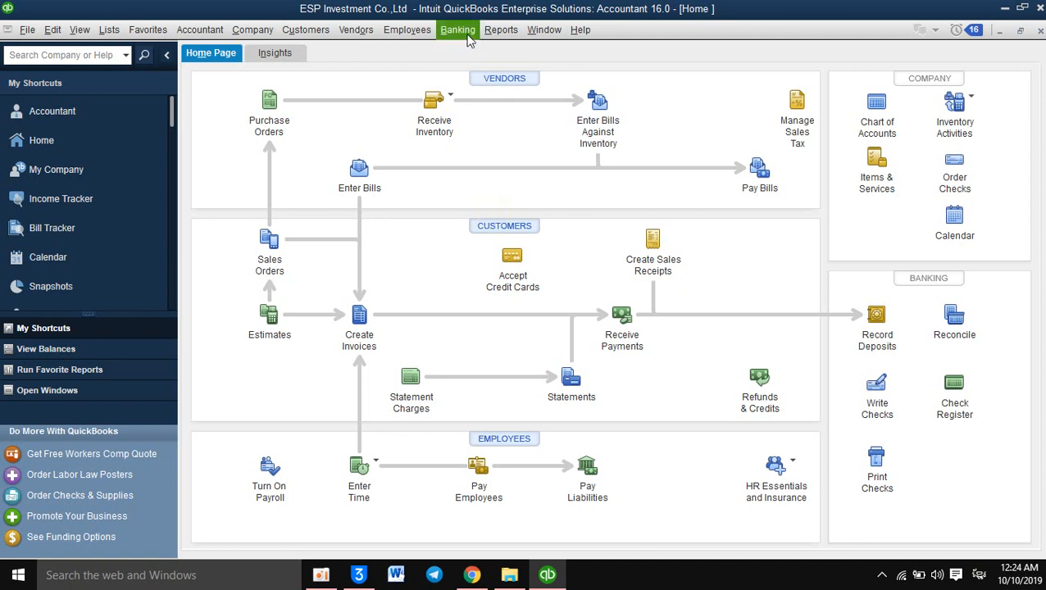
Step: Start a funds transfer of 500 from the Cash account to the Petty Cash account
left_click(468, 36)
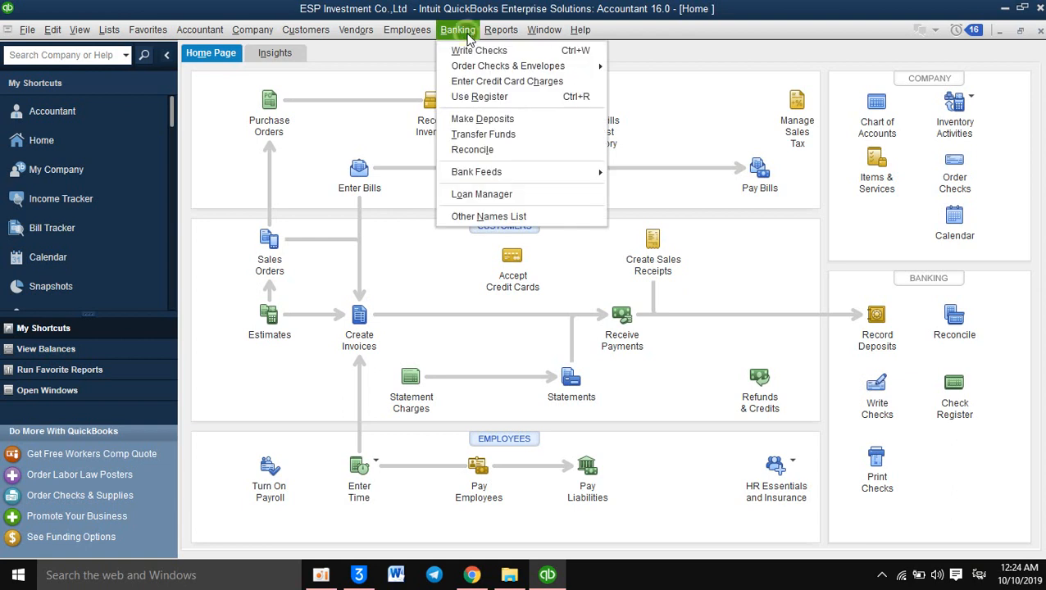
left_click(445, 138)
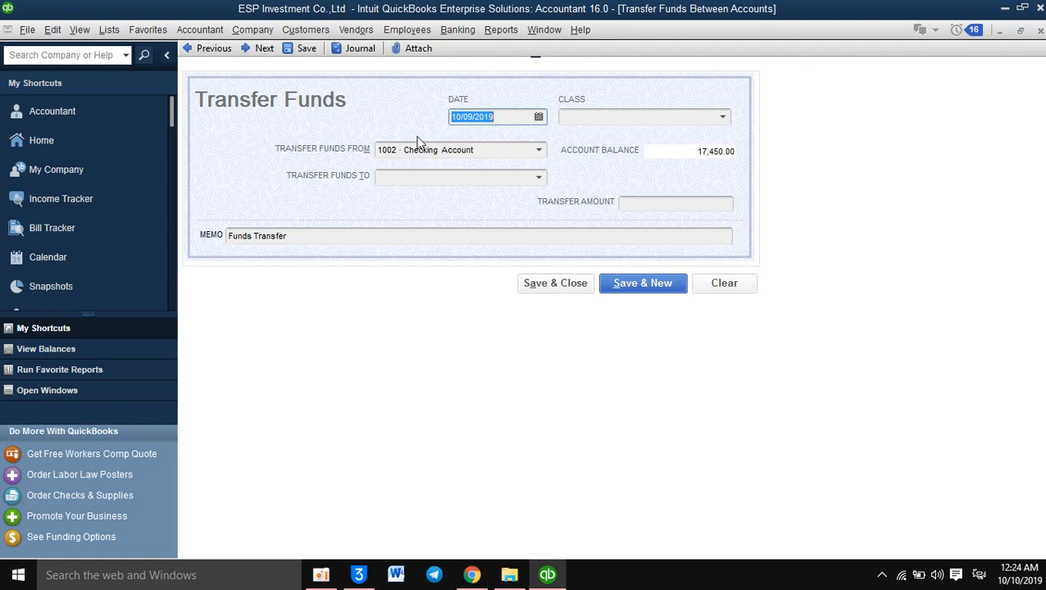
left_click(538, 149)
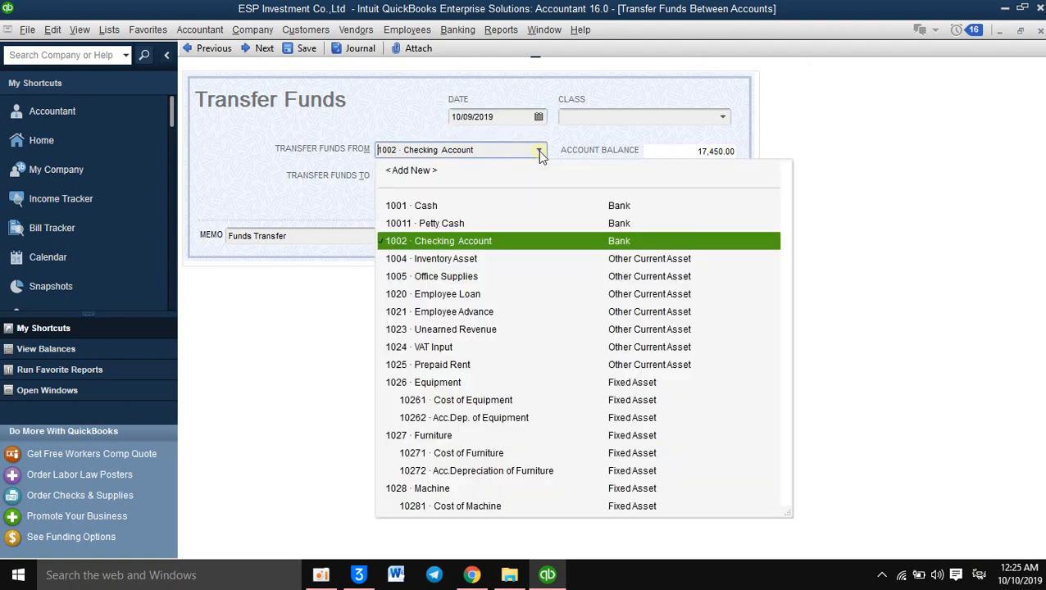
left_click(448, 205)
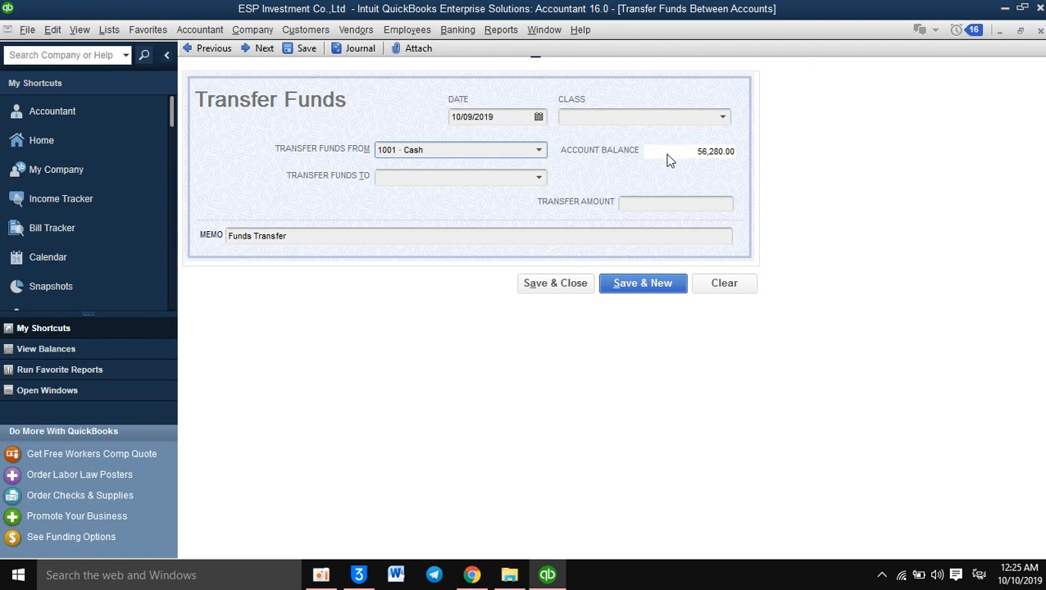
left_click(538, 179)
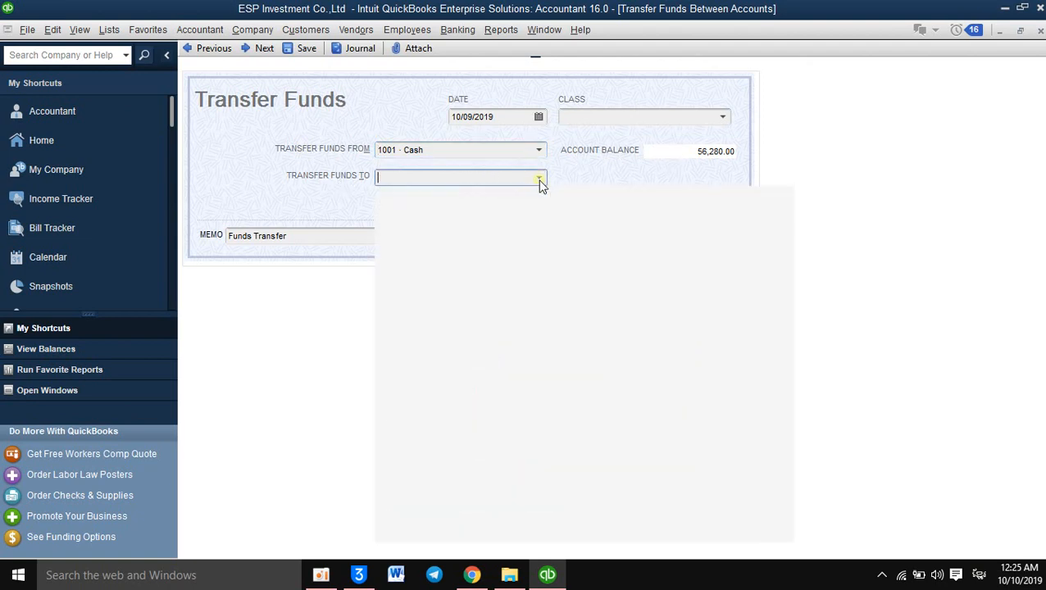
left_click(469, 260)
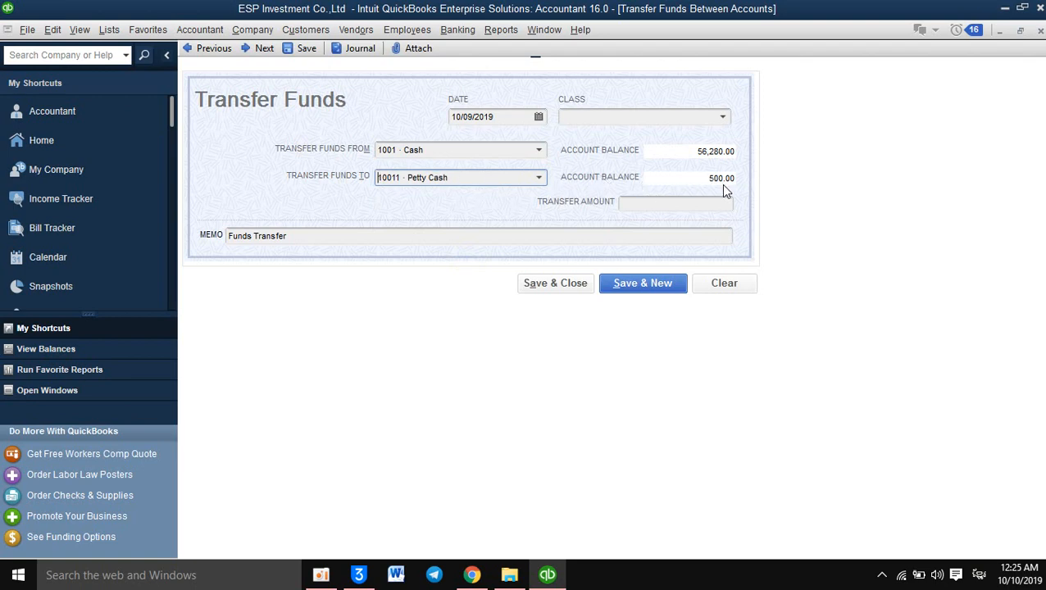
left_click(641, 205)
type("500")
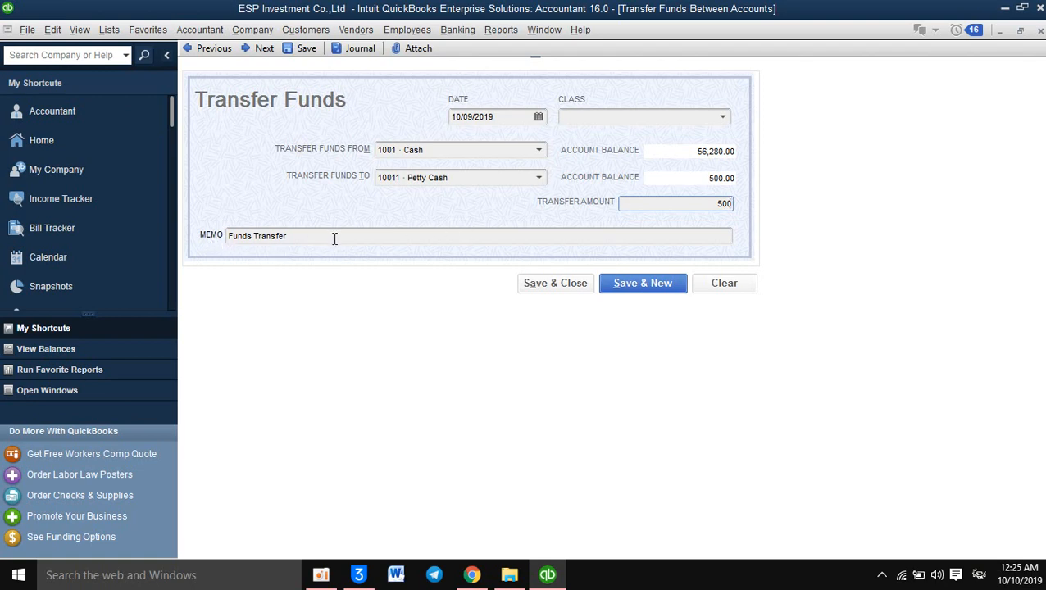
Step: Complete the memo as "Funds Transfer from cash to petty cash" and save the transfer without a class, starting a new one
left_click(304, 237)
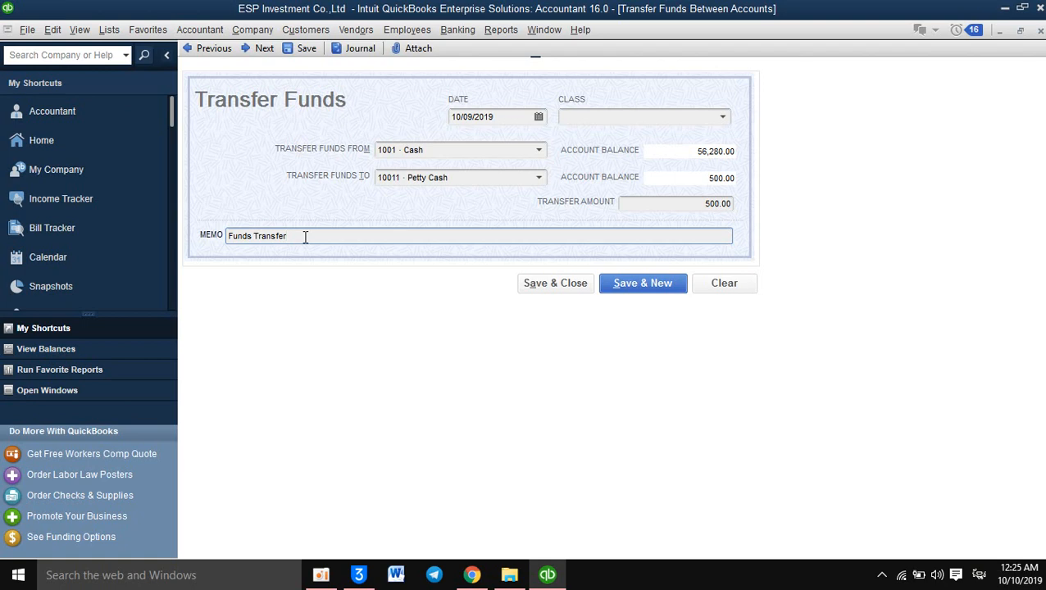
type("?")
key("alt+shift")
key("BackSpace")
type("from cash to petty cash")
left_click(624, 284)
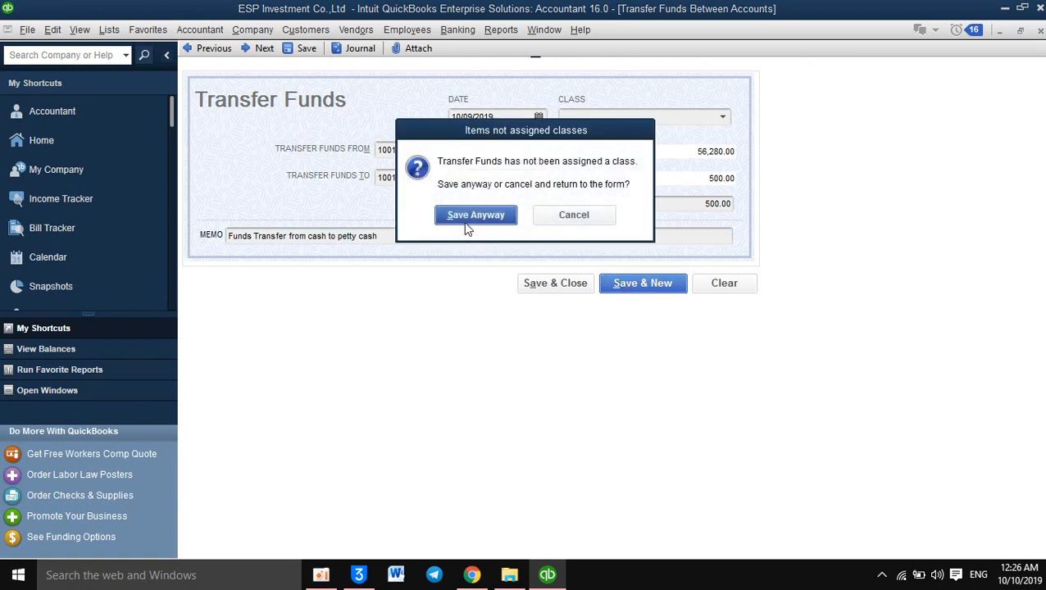
left_click(463, 222)
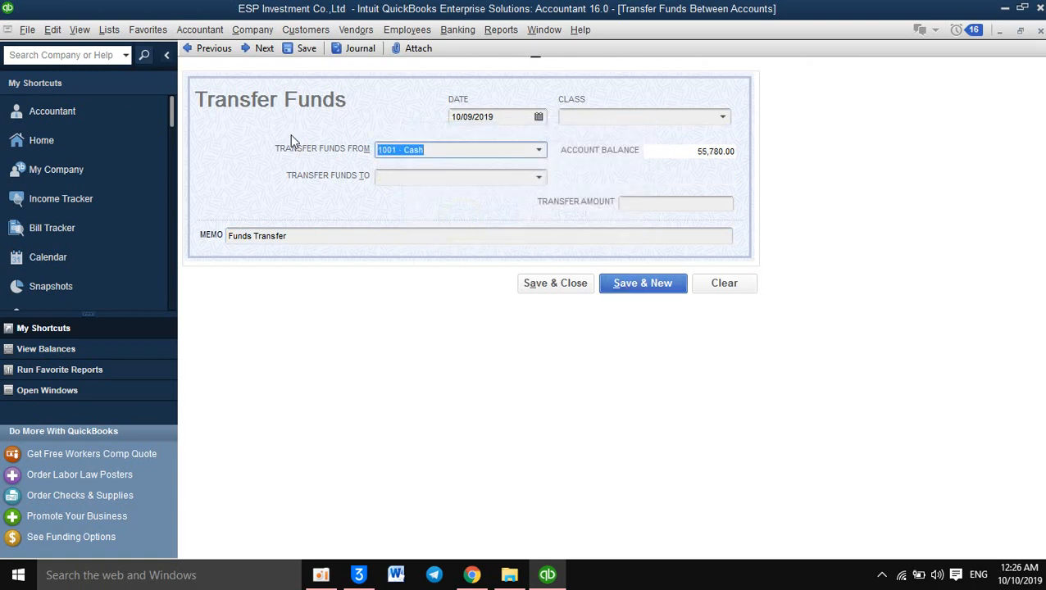
Step: Set up the new transfer from Checking Account to Petty Cash, dated 10/10/2019
left_click(458, 29)
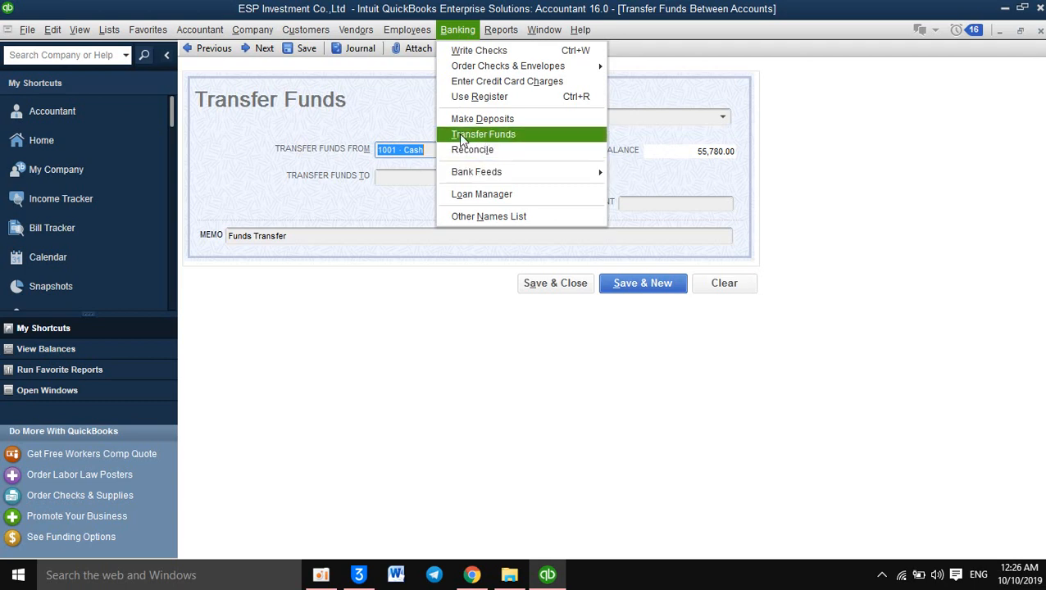
left_click(835, 142)
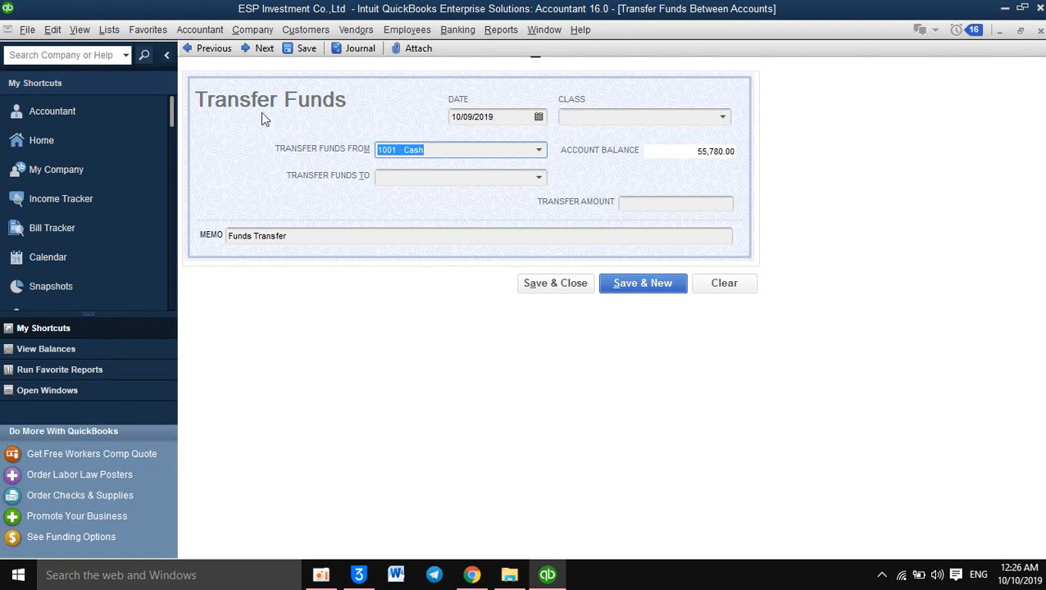
left_click(538, 152)
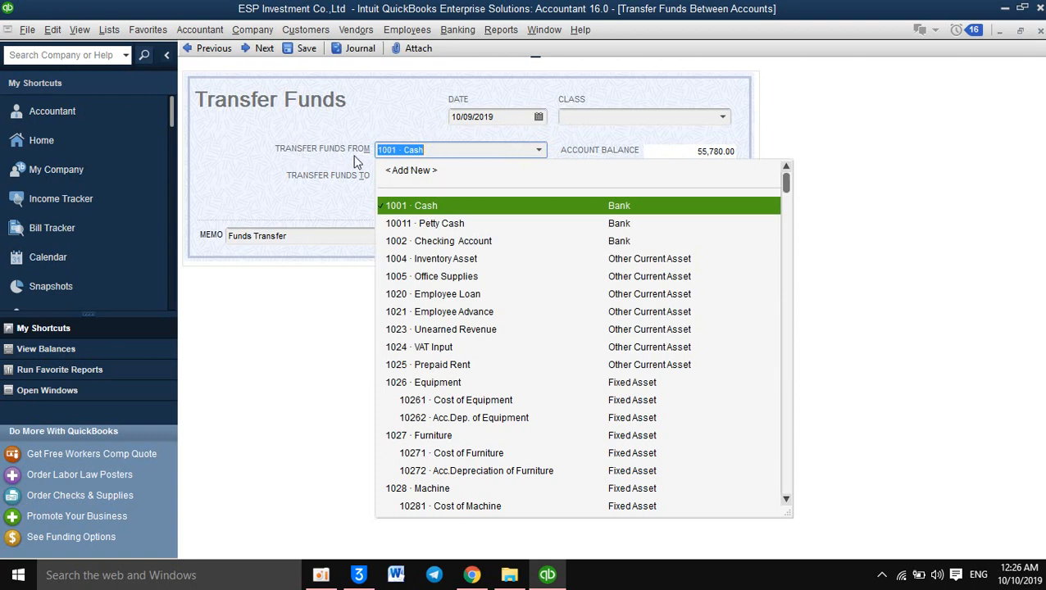
left_click(438, 241)
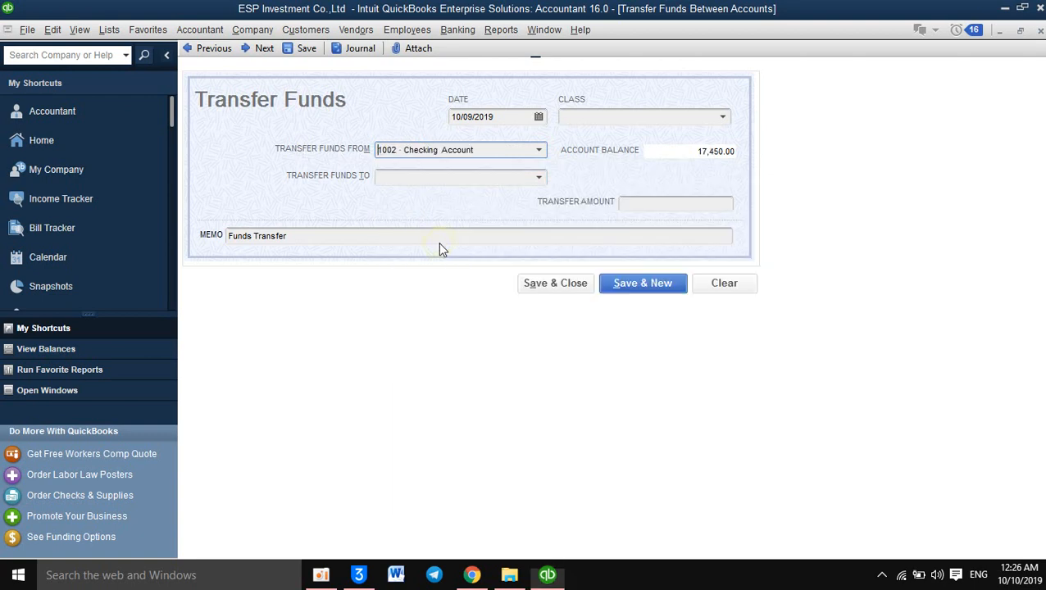
left_click(539, 118)
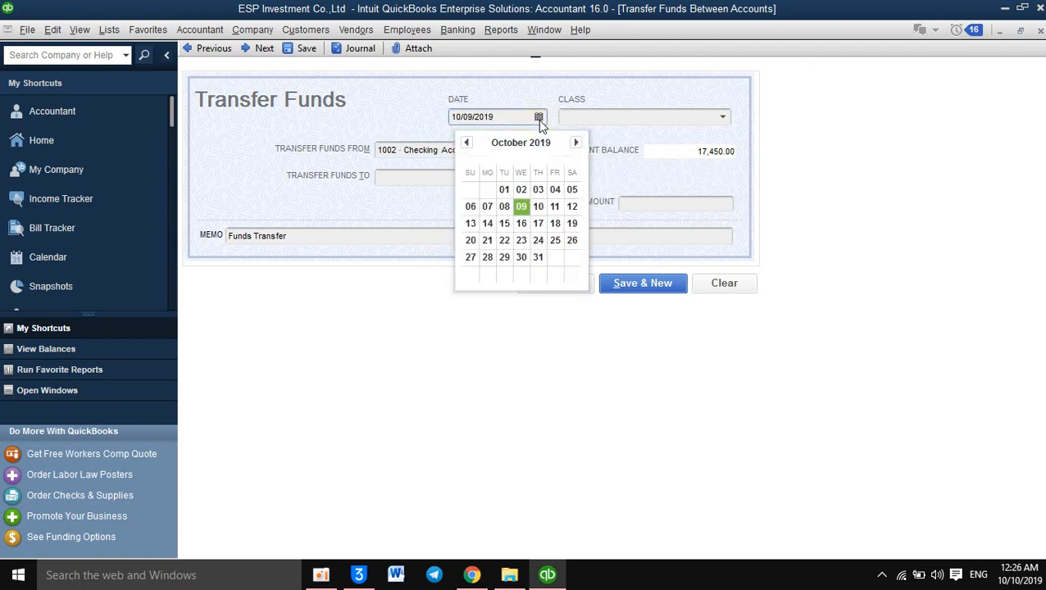
left_click(541, 207)
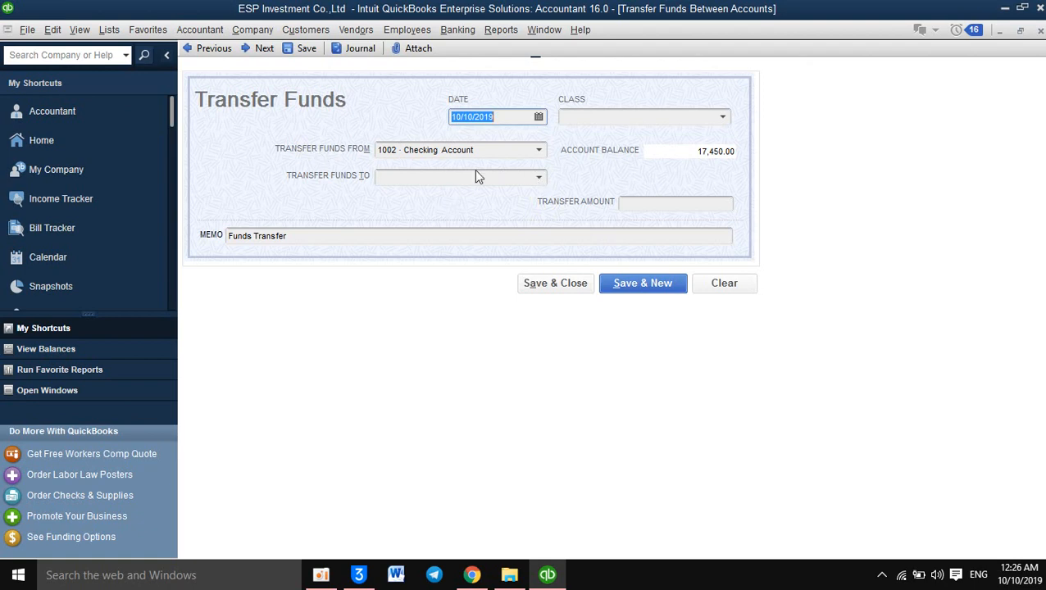
left_click(538, 177)
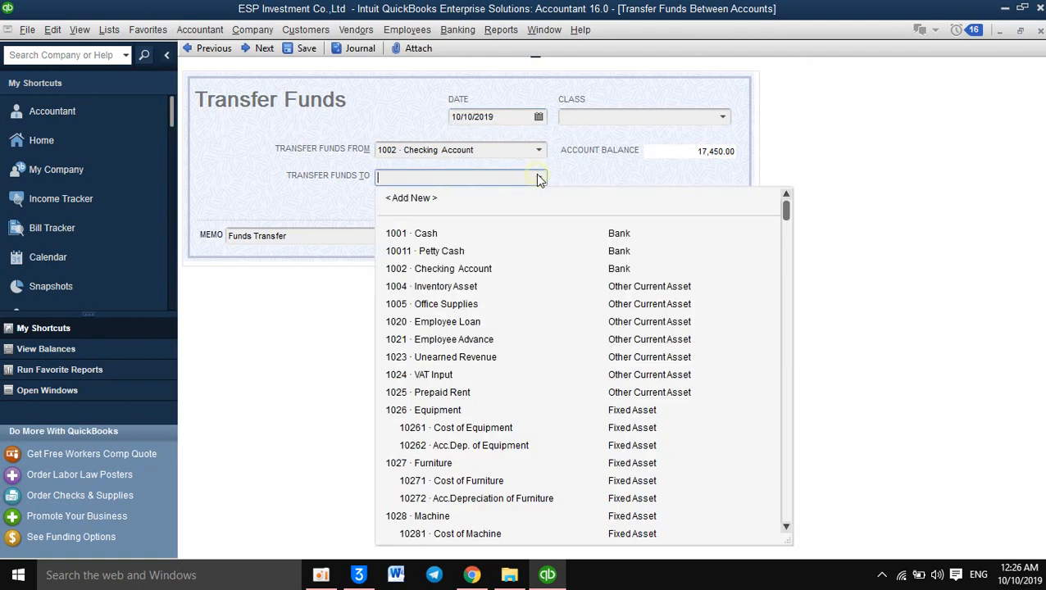
left_click(443, 251)
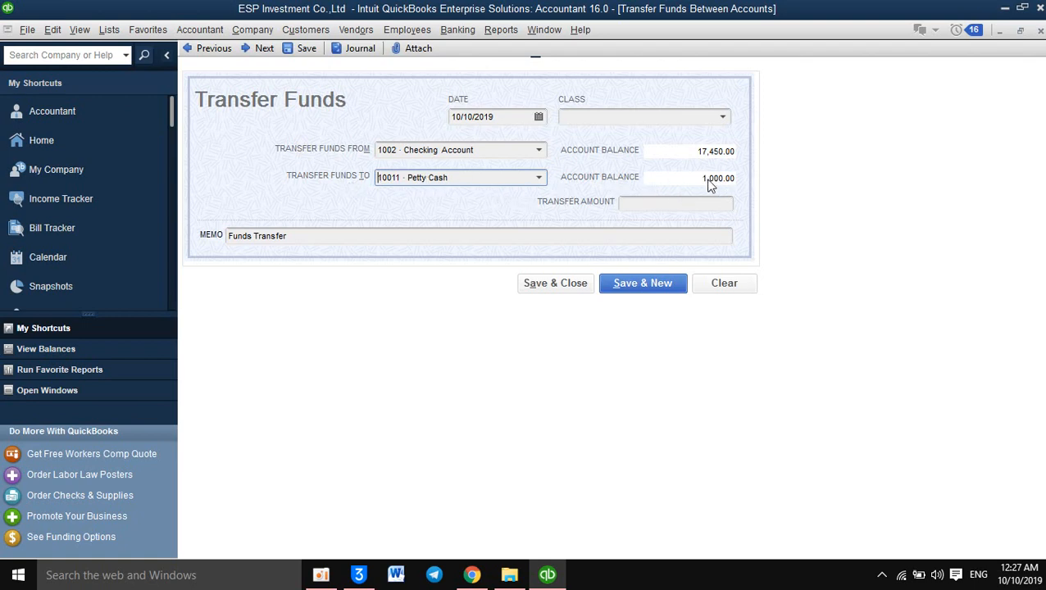
Step: Enter a transfer amount of 200 with memo "Funds Transfer from bank account to petty cash", then save without a class and close the form
left_click(651, 206)
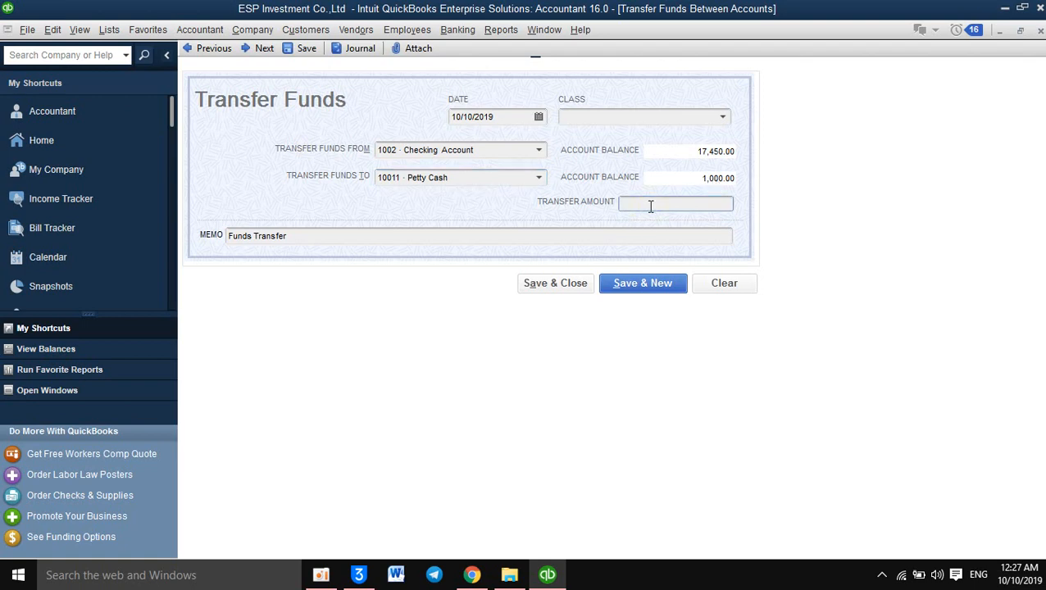
key("Tab")
left_click(698, 206)
type("200")
left_click(306, 236)
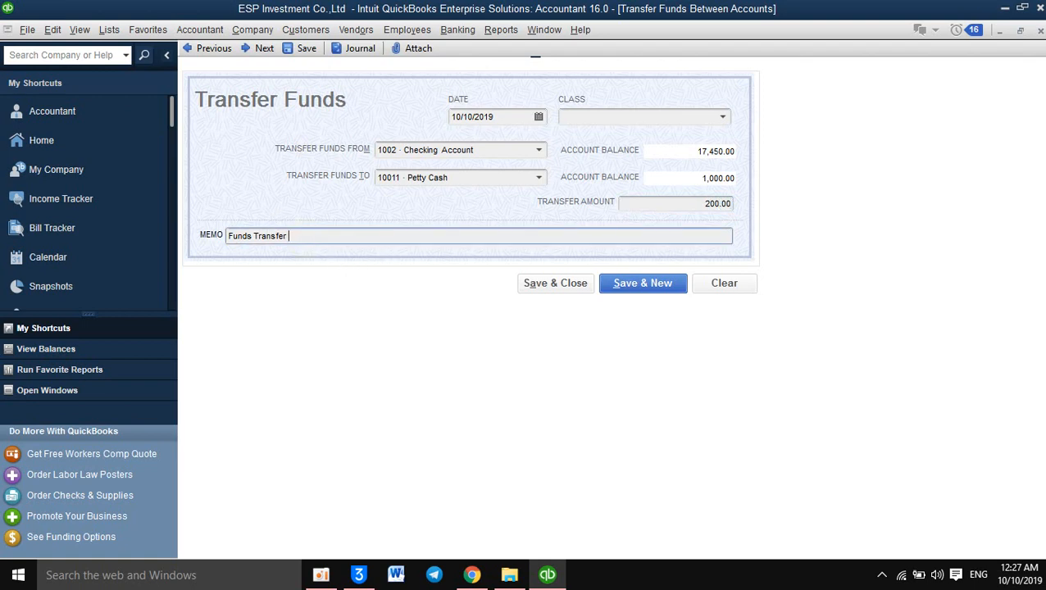
type("from bank account to petty cash")
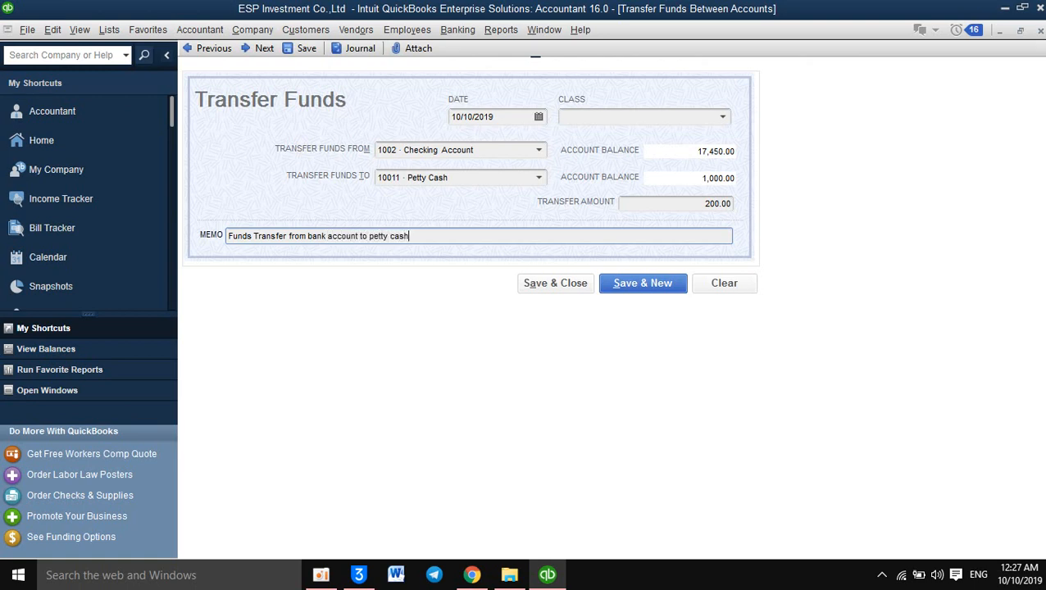
left_click(549, 294)
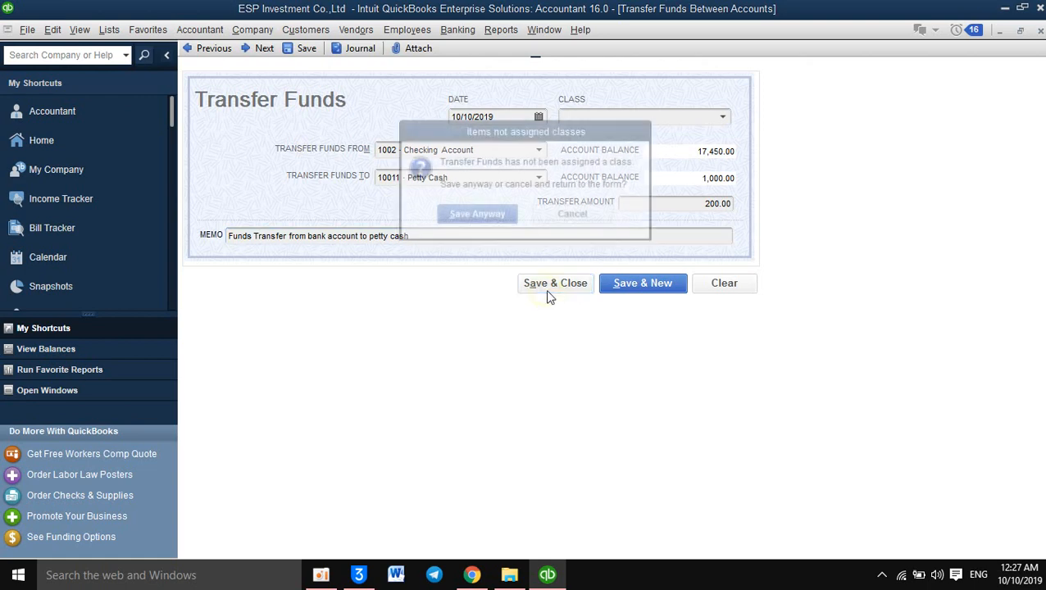
left_click(464, 226)
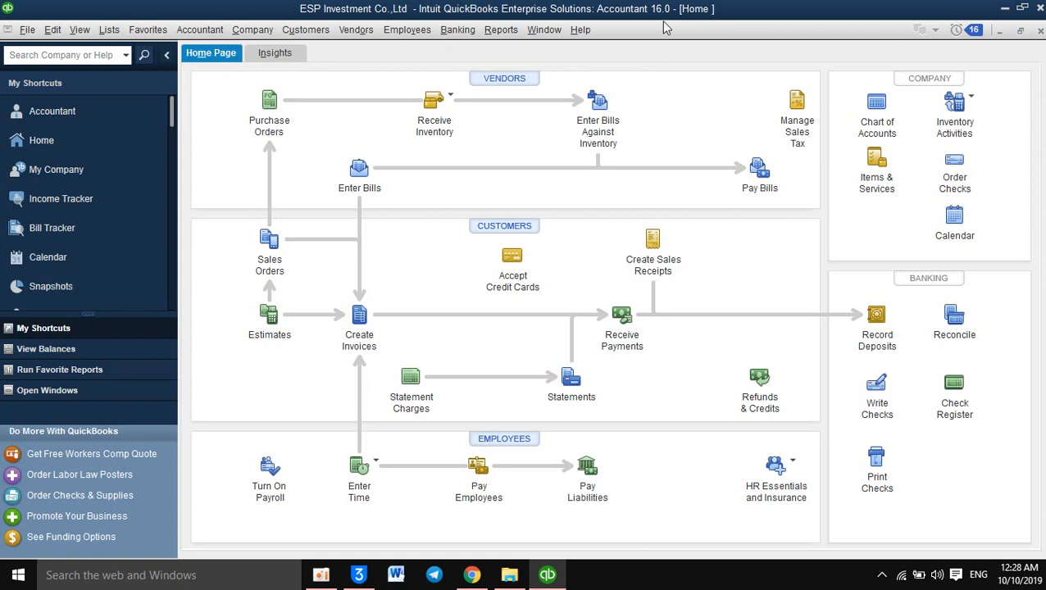
Step: Run the Journal report for This Month-to-date, from 10/01/2019 to 10/10/2019
left_click(502, 30)
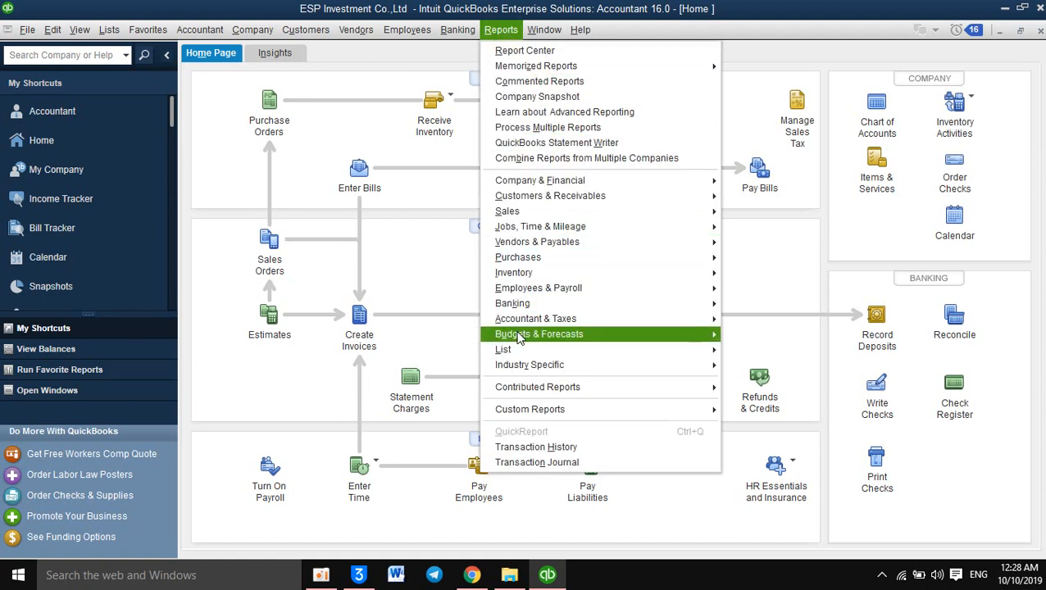
mouse_move(509, 323)
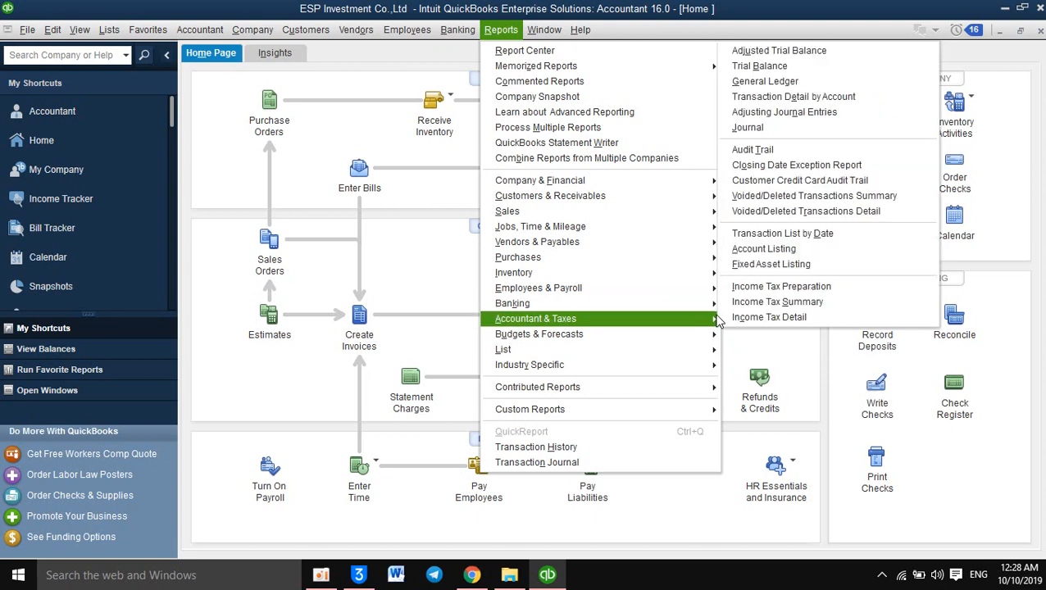
left_click(783, 126)
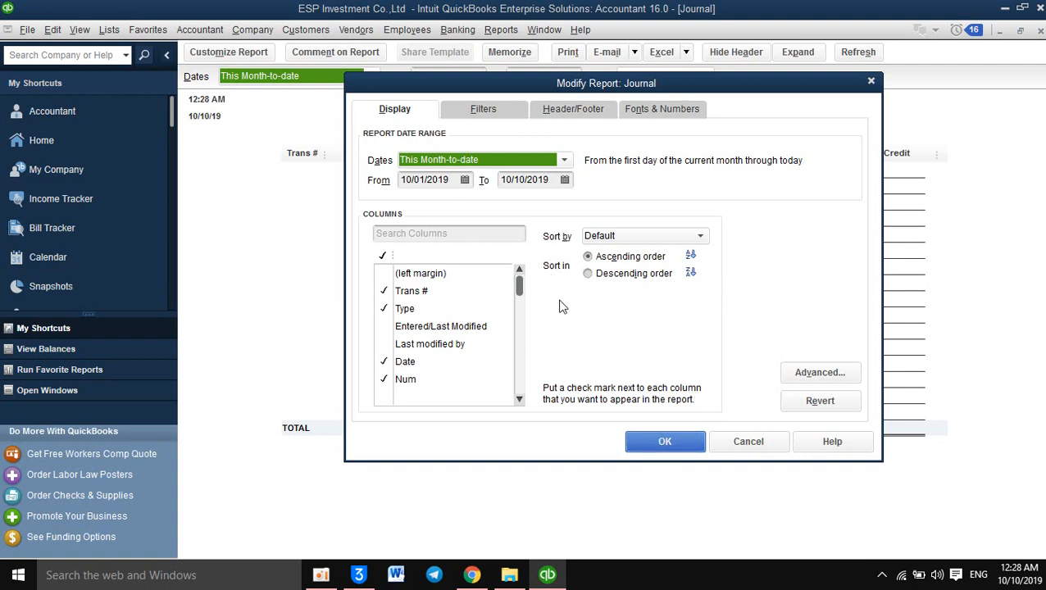
left_click(465, 181)
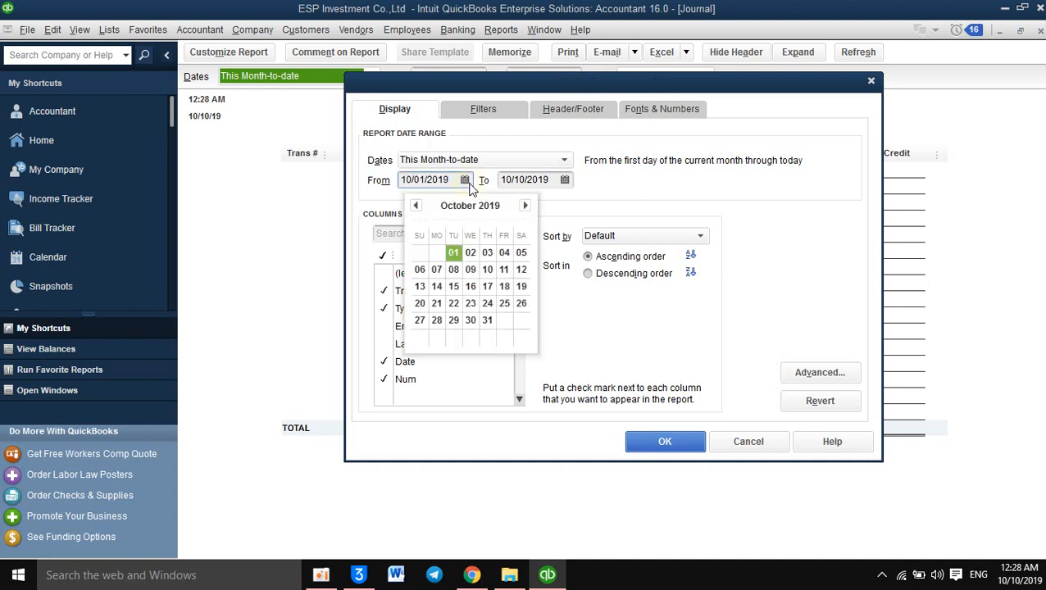
left_click(679, 208)
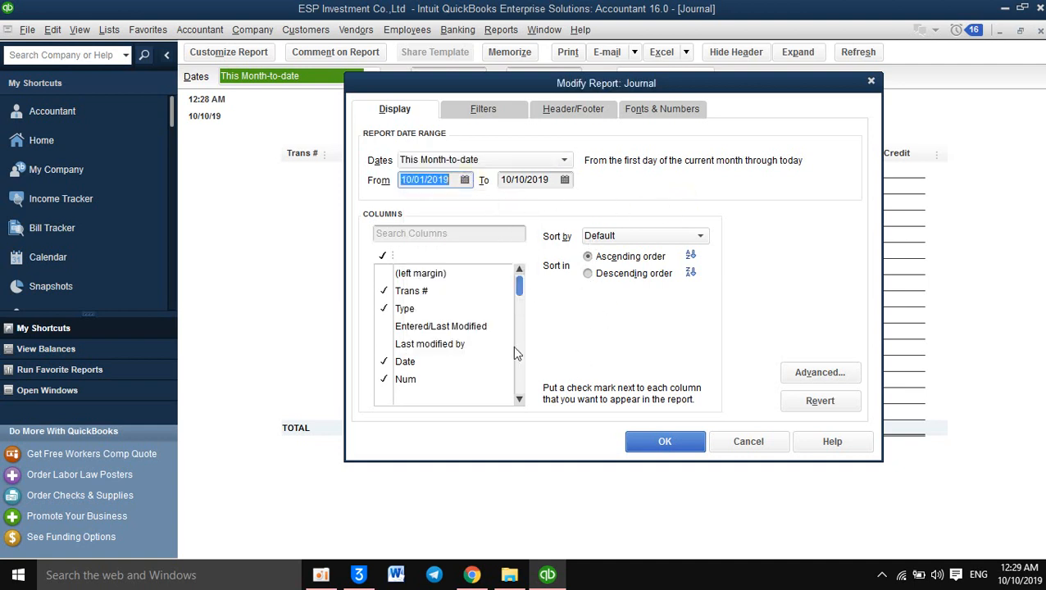
left_click(418, 258)
left_click(652, 446)
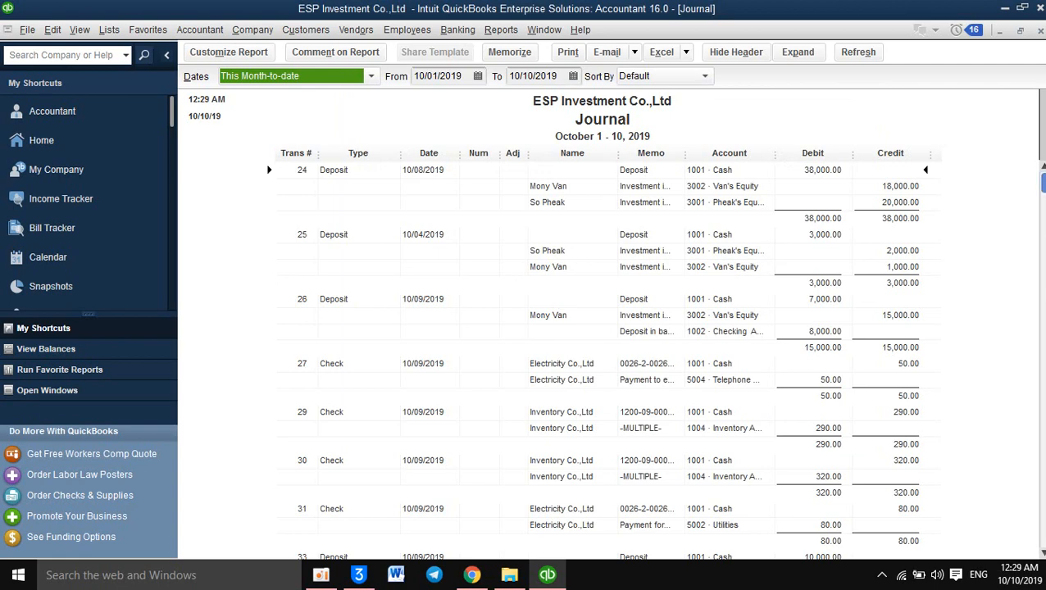
Step: Open the 10/10/2019 checking-to-petty-cash transfer from the journal, change its amount to 300, and save it without a class
left_click_drag(1043, 186, 1043, 537)
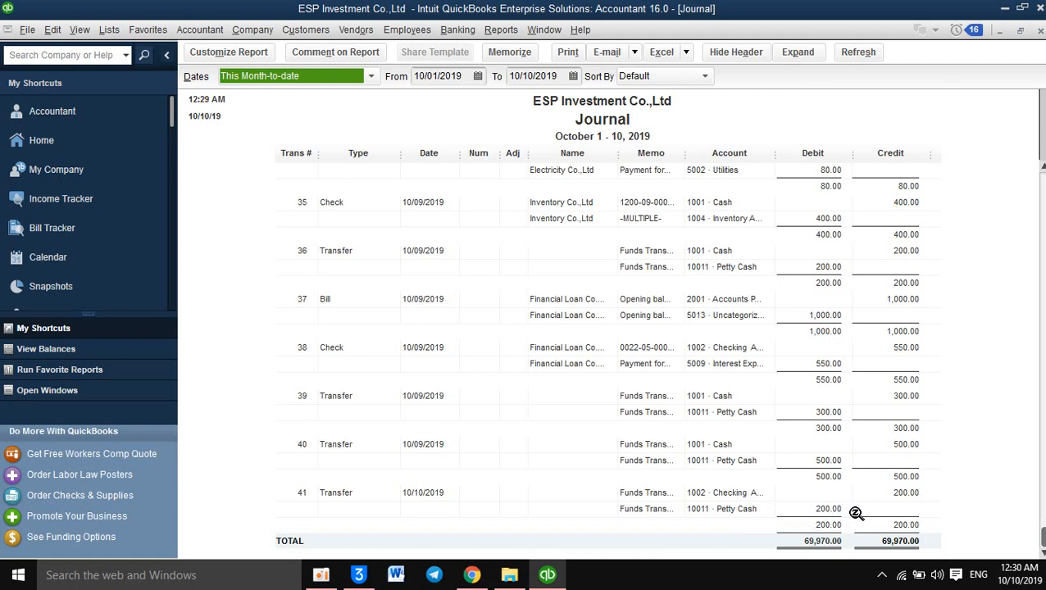
double_click(729, 508)
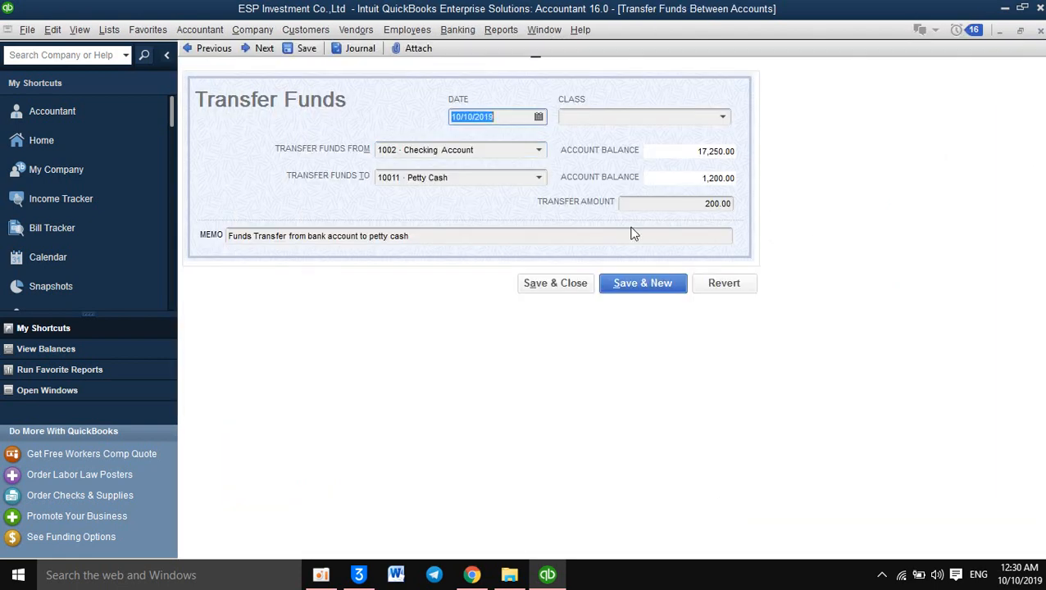
left_click(692, 203)
left_click_drag(692, 203, 723, 209)
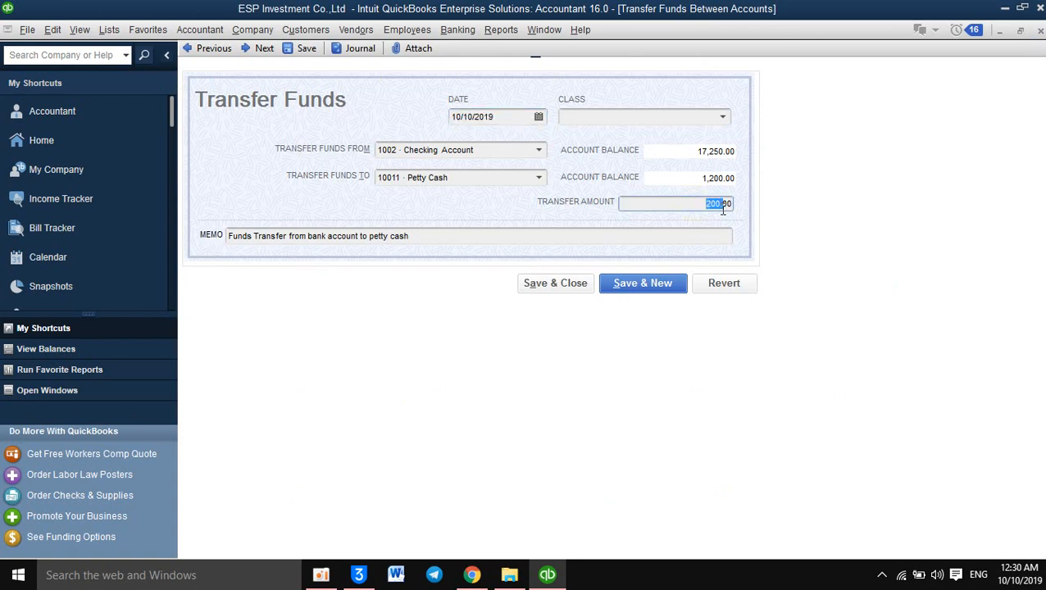
type("30")
left_click(556, 286)
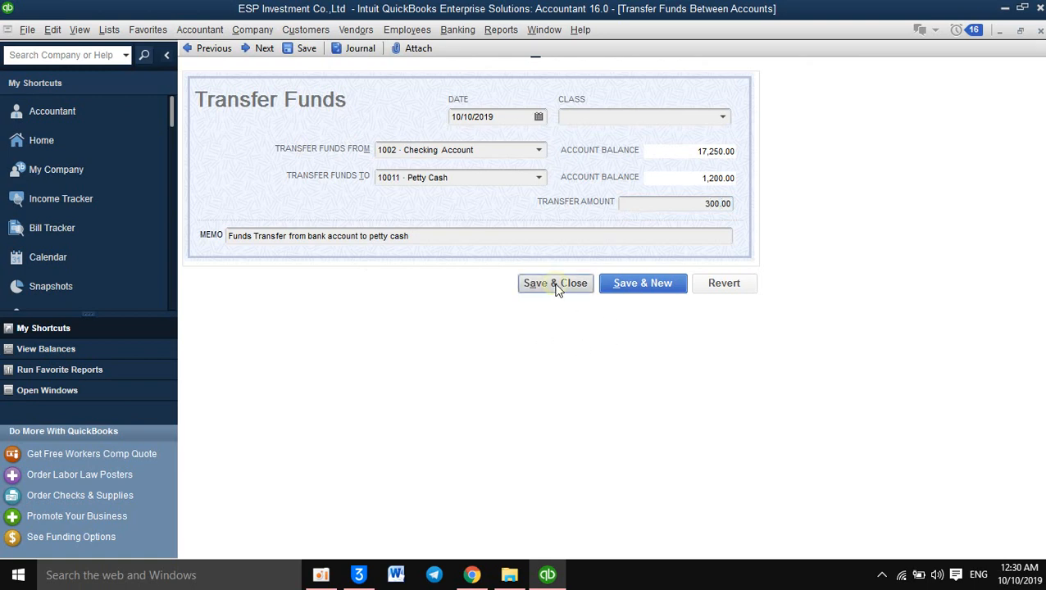
left_click(460, 195)
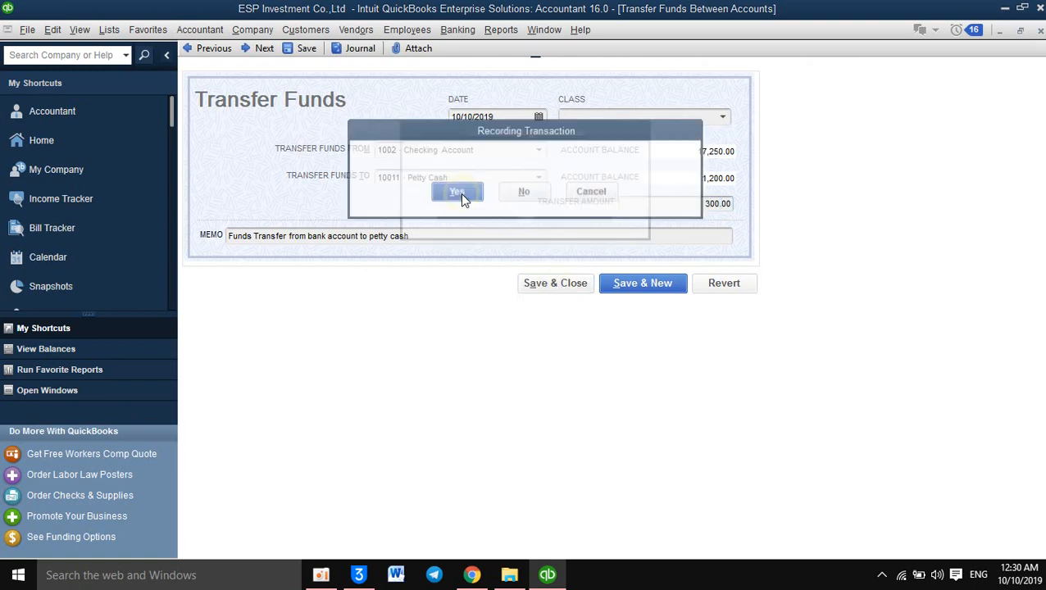
left_click(472, 217)
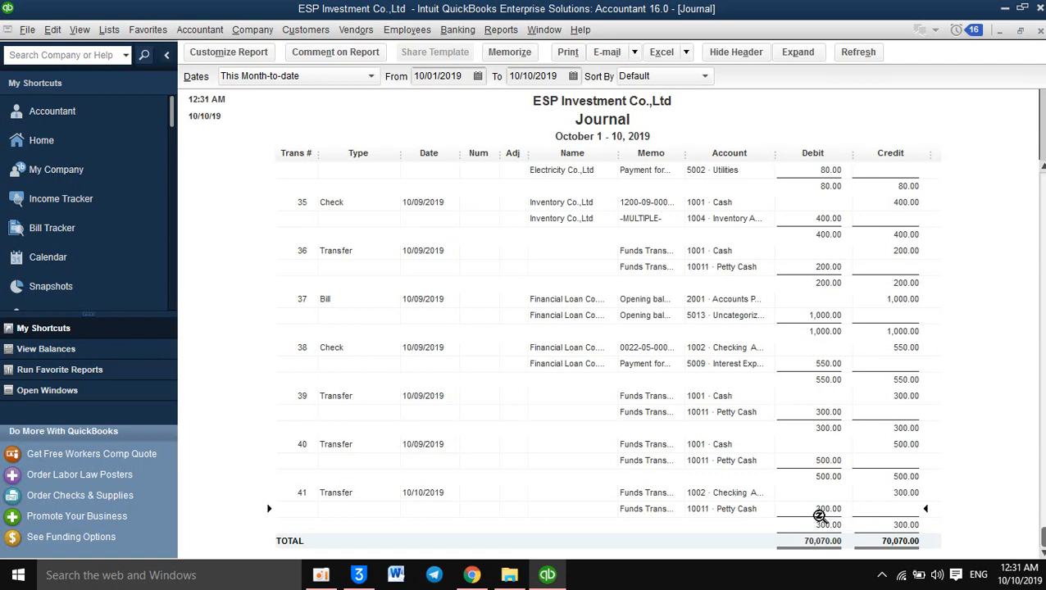
Step: Open the 10/10/2019 transfer from Checking Account to Petty Cash from the Journal report
double_click(785, 495)
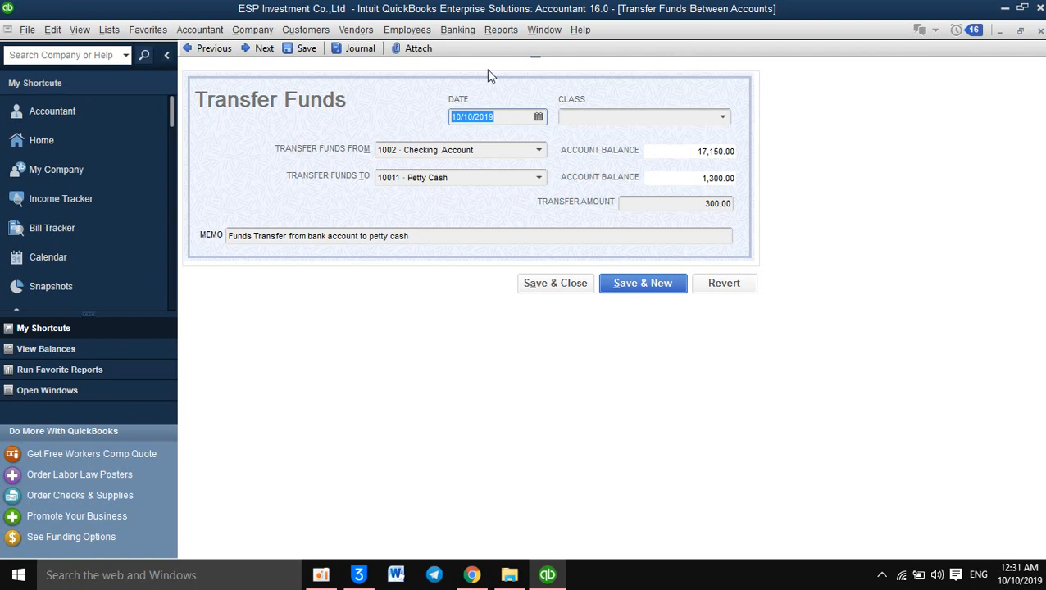
left_click(55, 30)
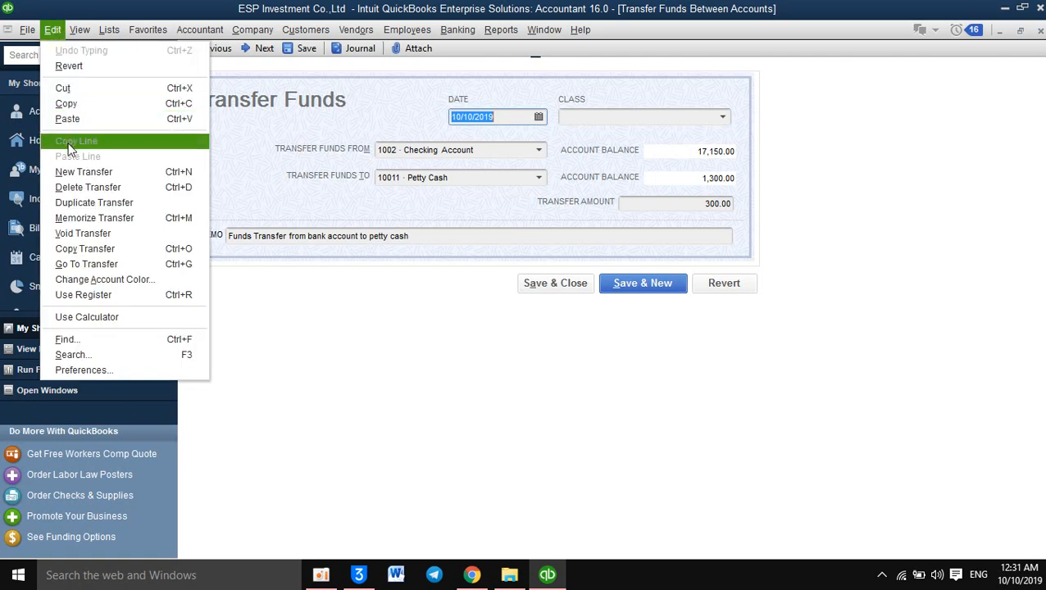
left_click(51, 187)
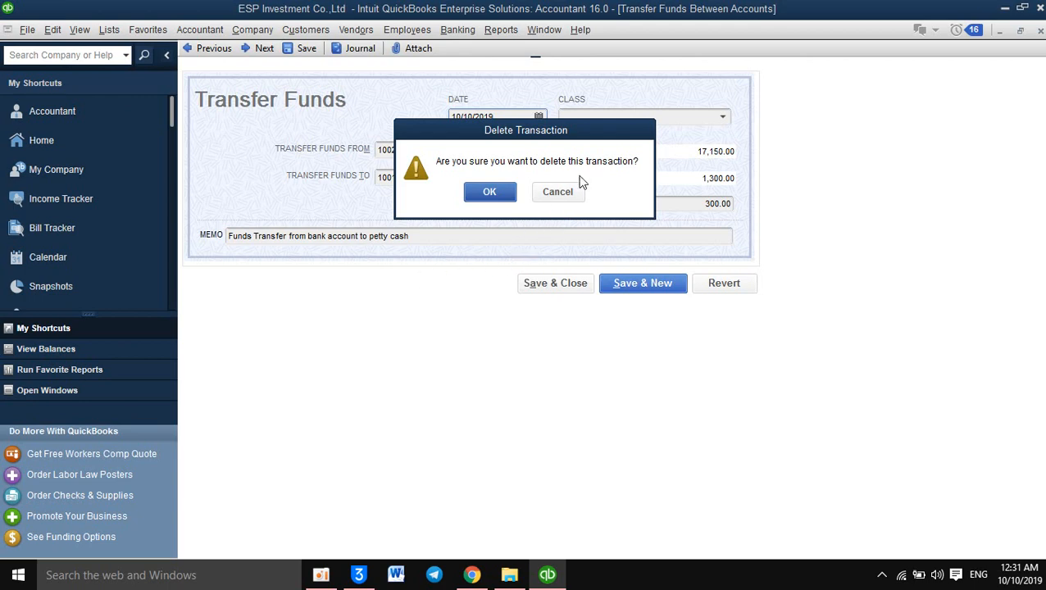
left_click(558, 193)
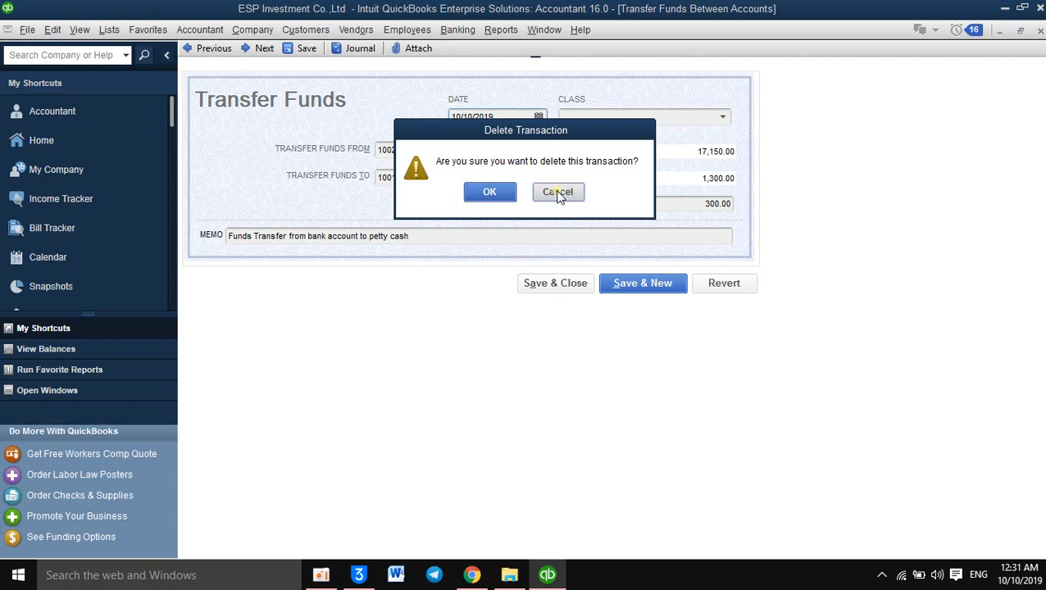
Step: Delete the open 10/10/2019 checking-to-petty-cash transfer and confirm the deletion
left_click(106, 31)
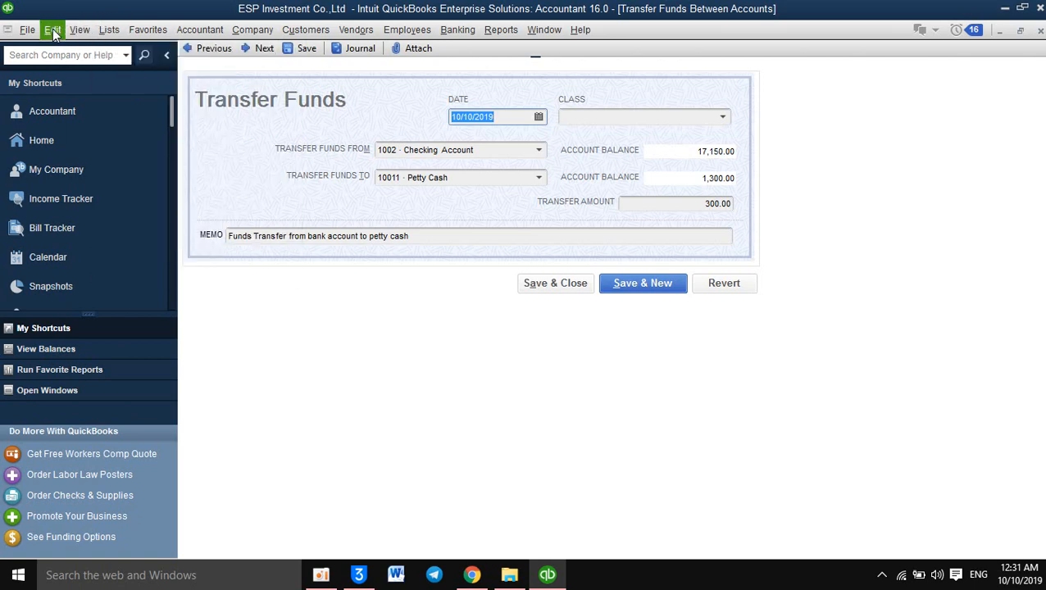
left_click(53, 31)
left_click(52, 28)
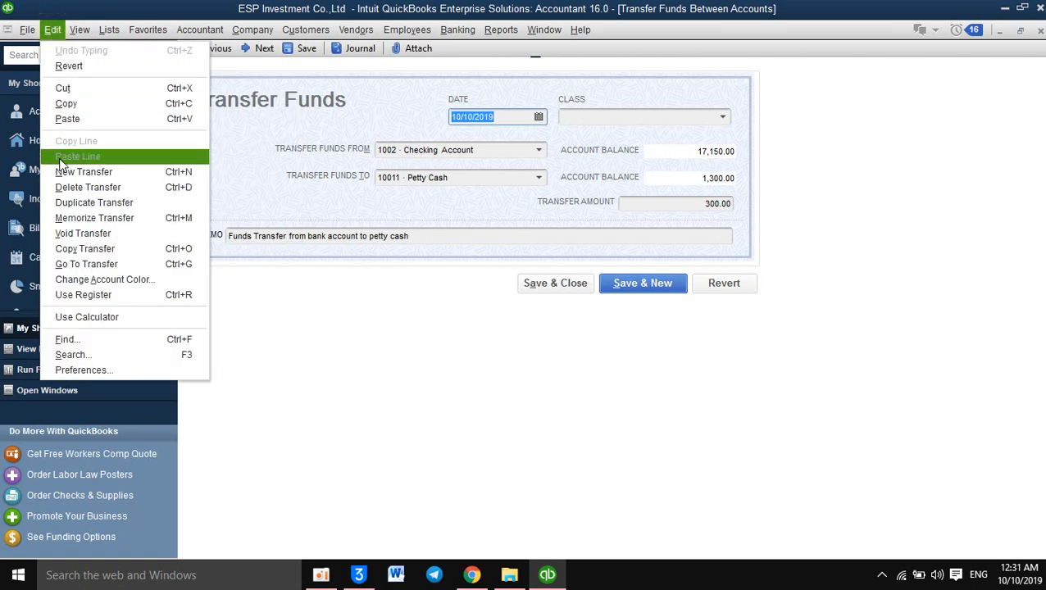
left_click(61, 189)
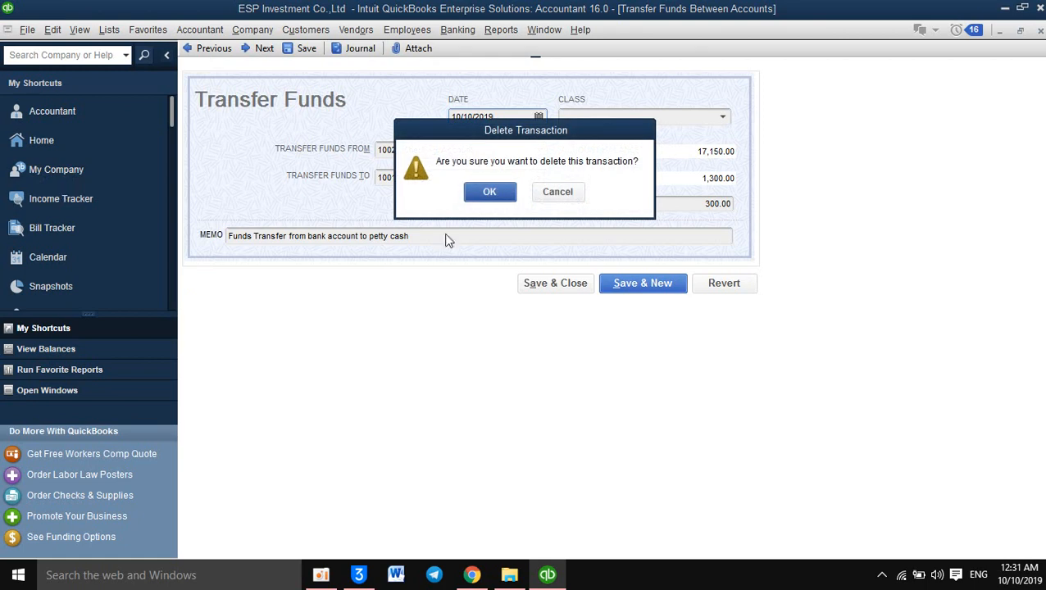
left_click(484, 192)
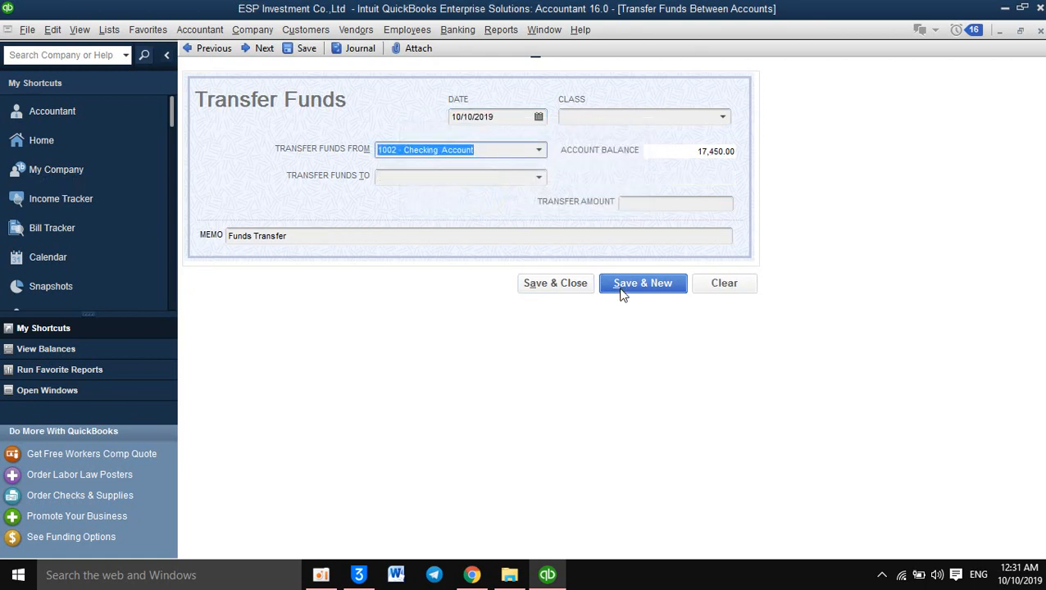
Step: Close the blank transfer form and the Journal report, and minimize the program window to the desktop
left_click(572, 283)
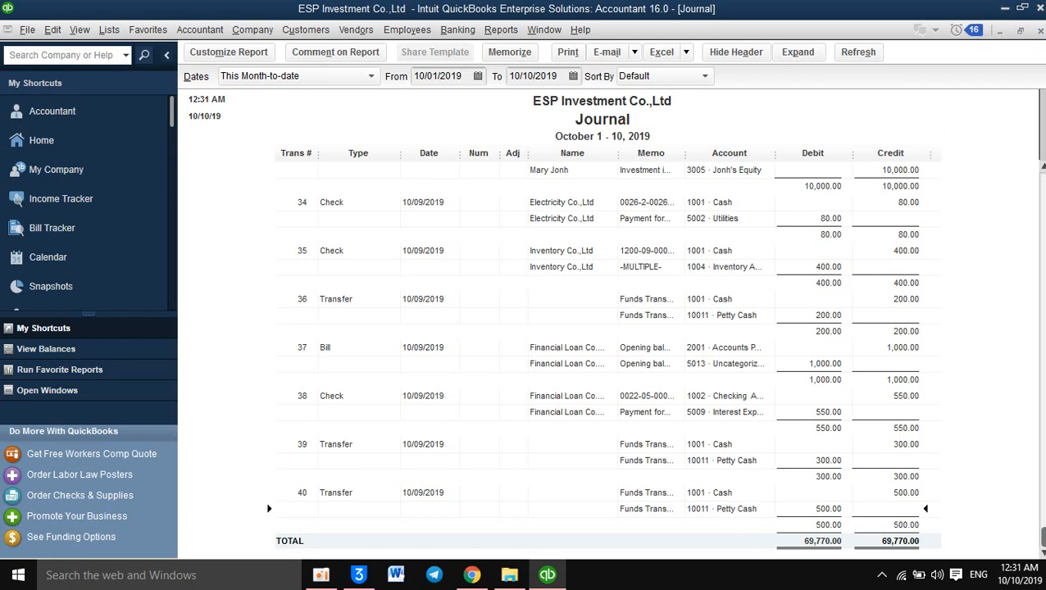
left_click(1040, 31)
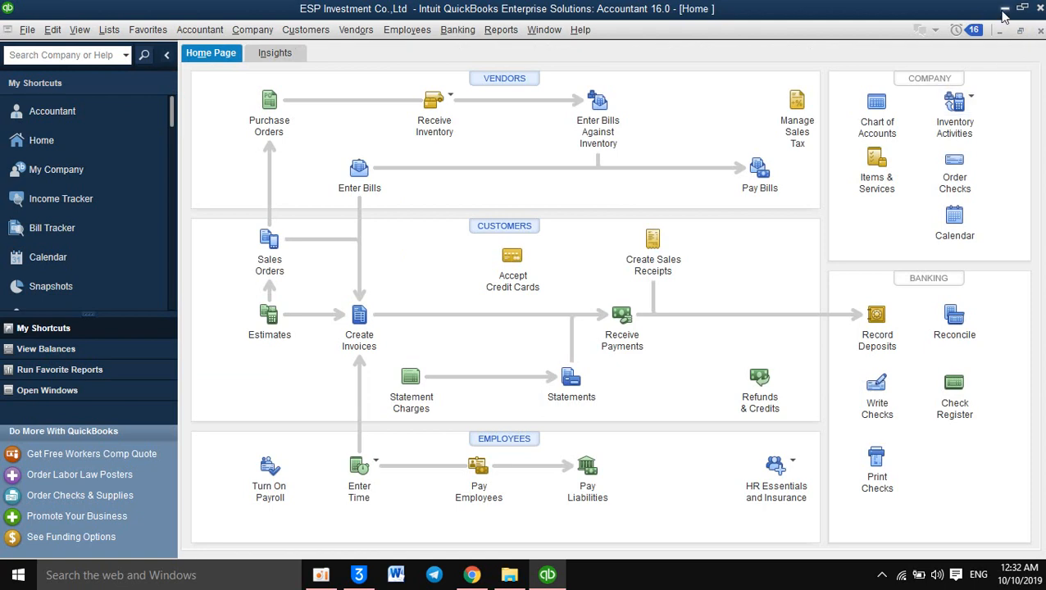
left_click(1004, 10)
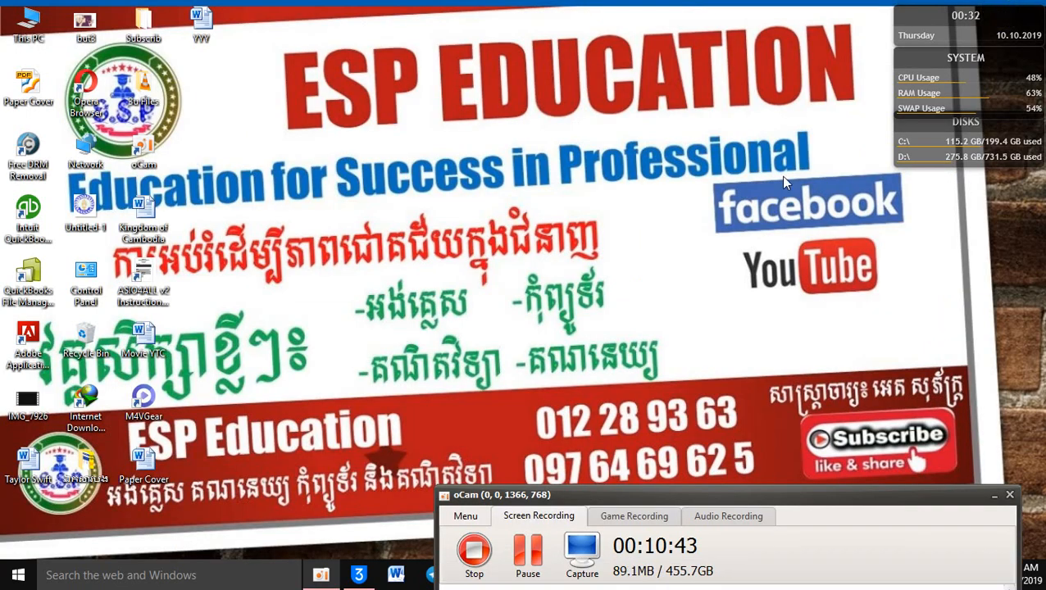